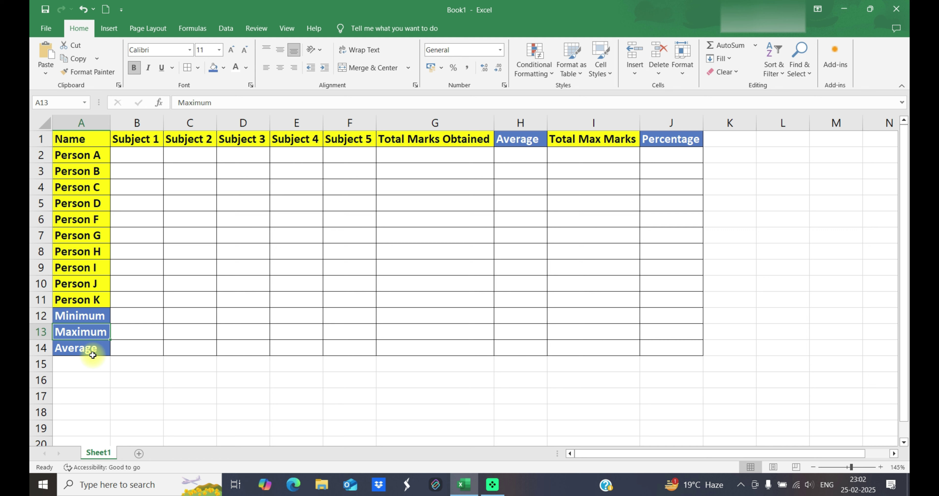
Examine the marks sheet's layout: the person rows, subject columns, Minimum, Maximum and Average rows, and the Percentage column.
left_click(93, 355)
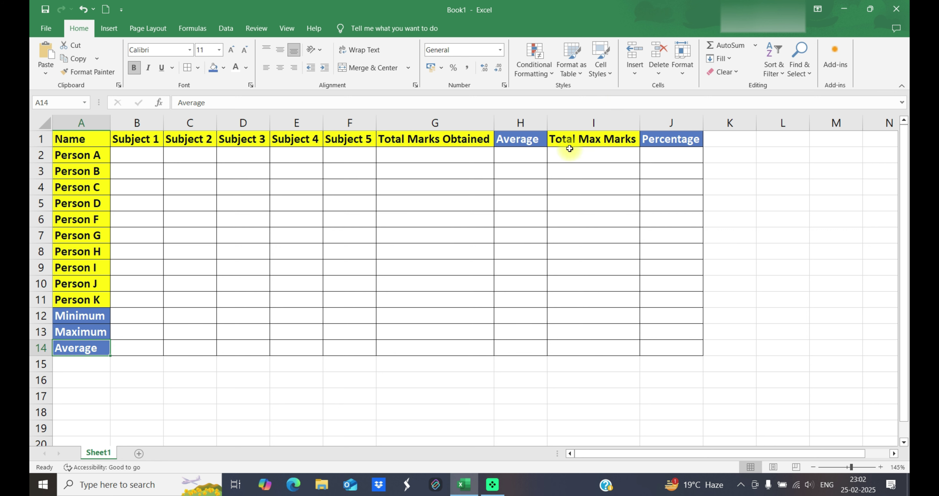
left_click(666, 139)
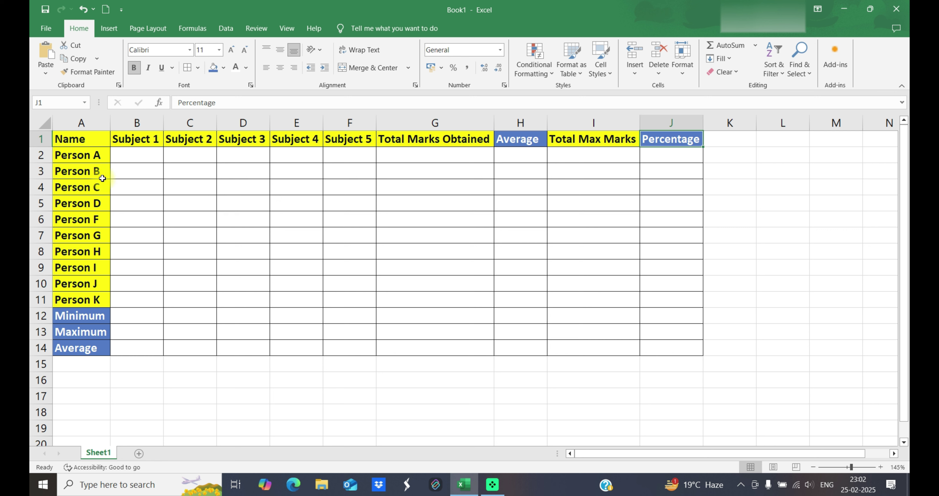
left_click_drag(87, 151, 97, 295)
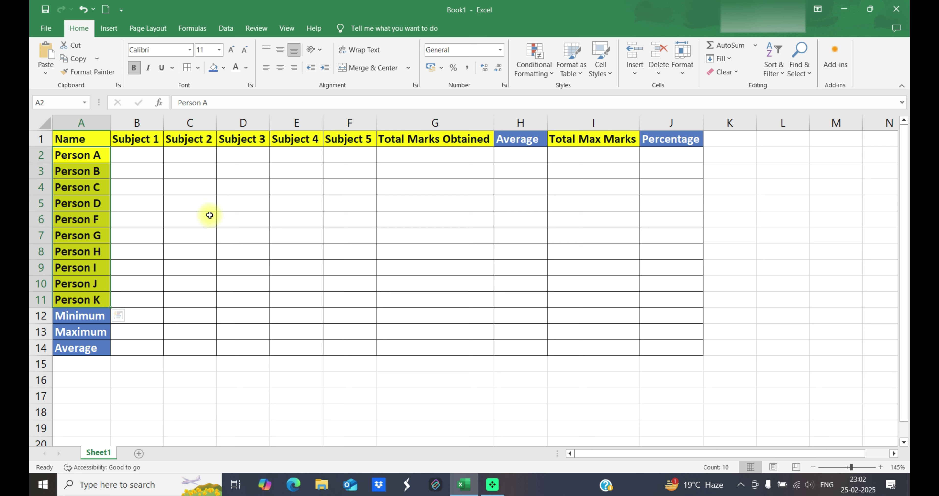
left_click(135, 139)
left_click_drag(165, 136, 342, 138)
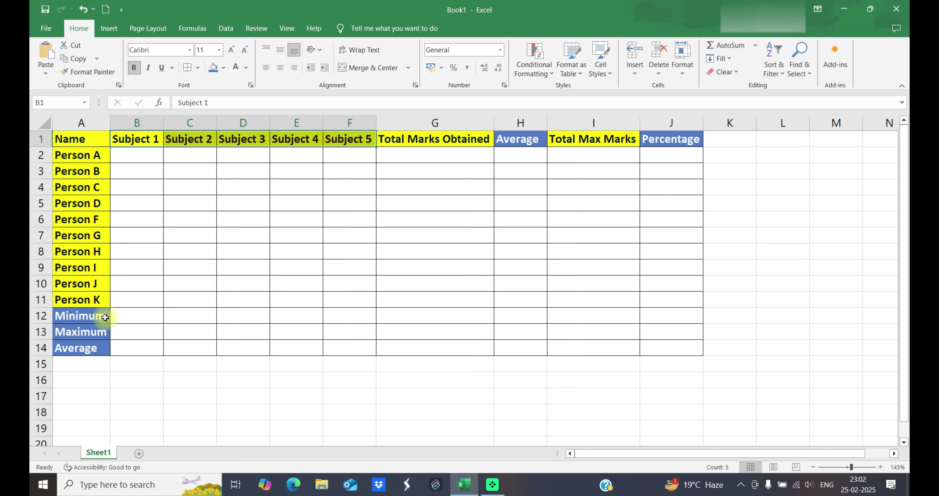
left_click(98, 332)
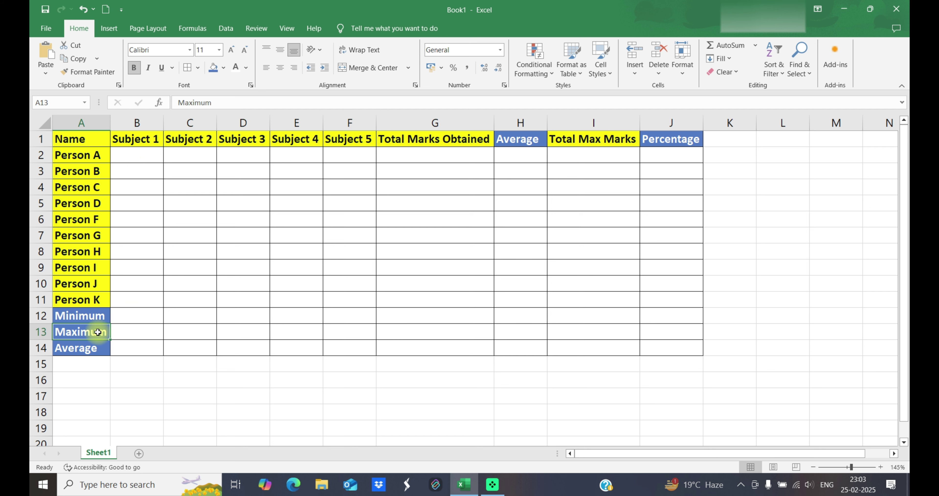
left_click(99, 351)
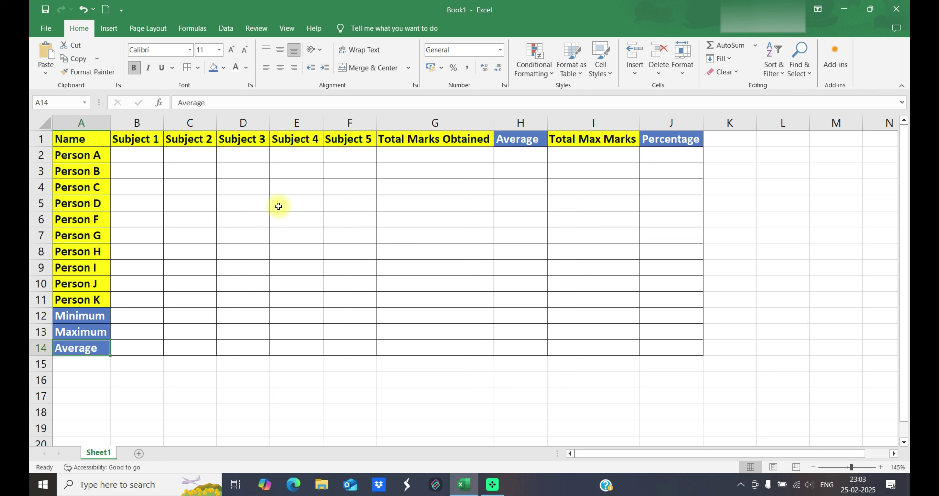
left_click(662, 141)
left_click(664, 152)
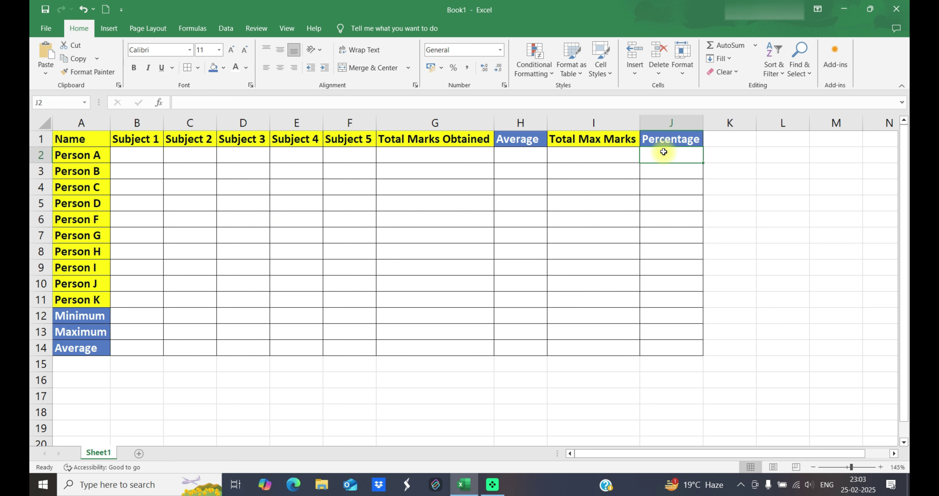
left_click(664, 172)
left_click(665, 203)
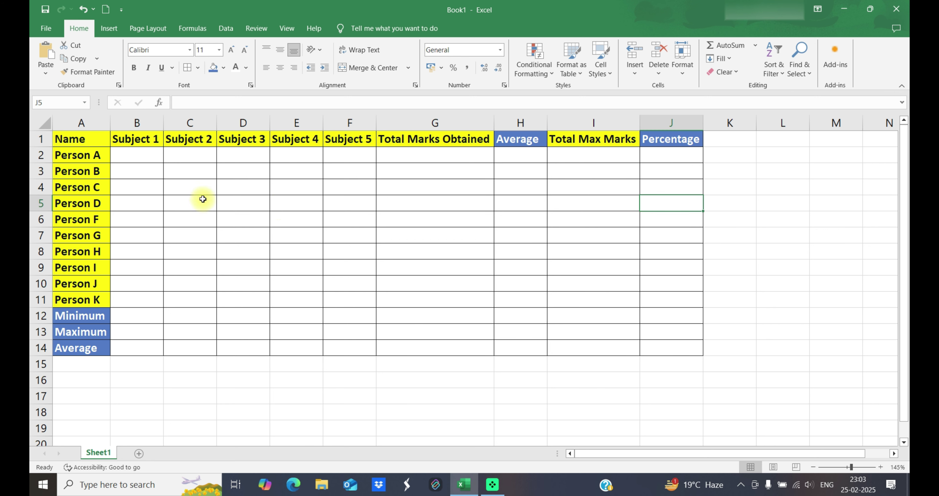
Enter =RANDBETWEEN(30,99) as Person A's Subject 1 mark in cell B2.
left_click(135, 156)
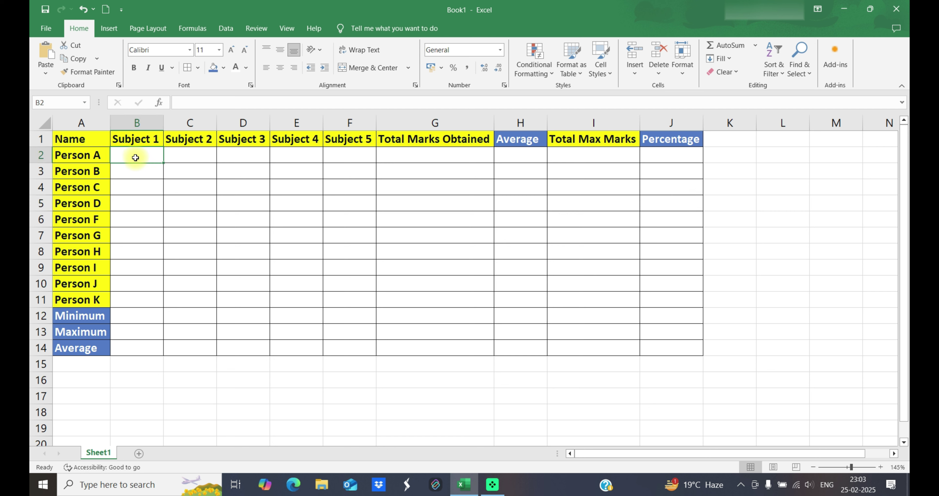
type("+")
key("BackSpace")
type("=")
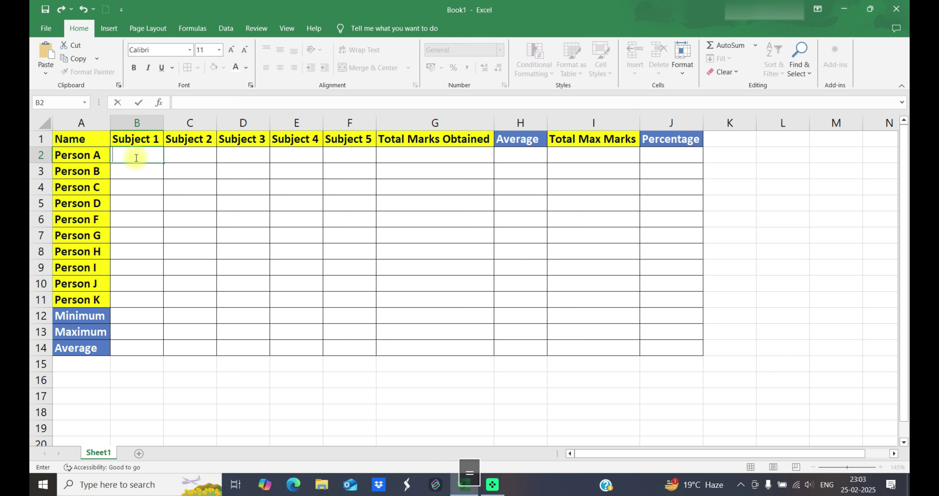
type("Ra")
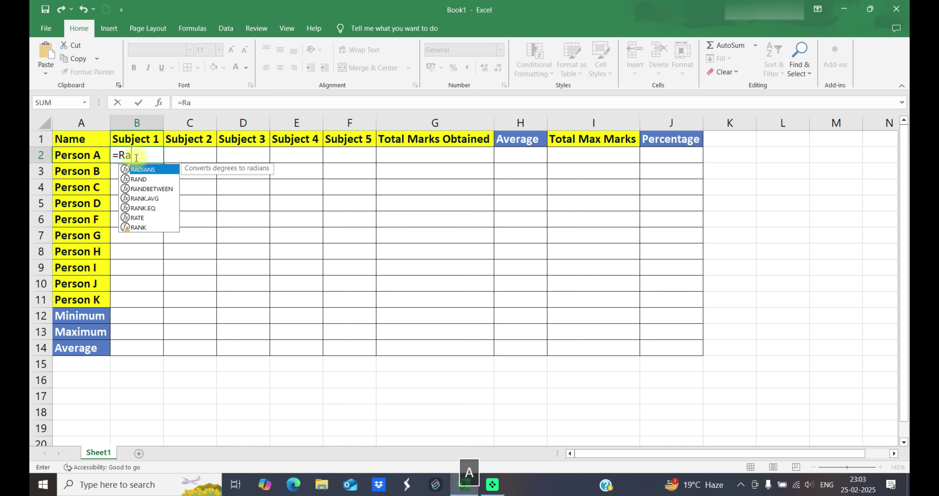
key("Down")
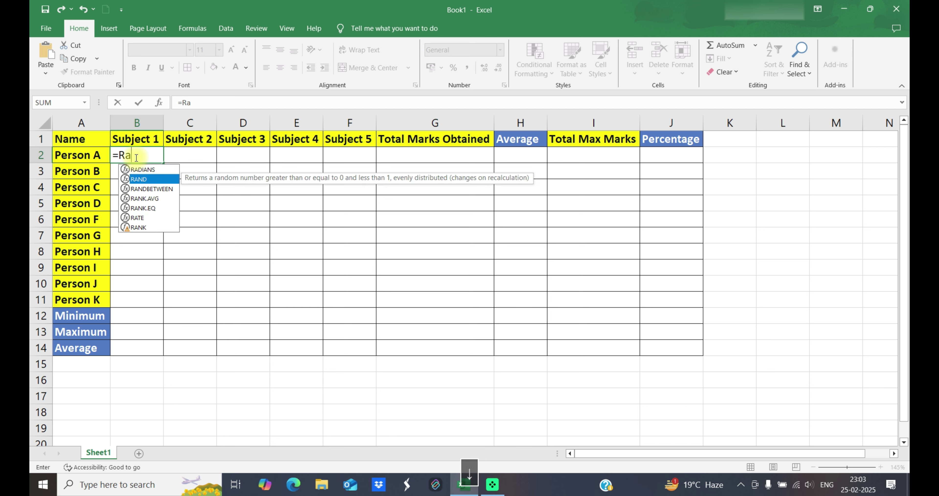
key("Down")
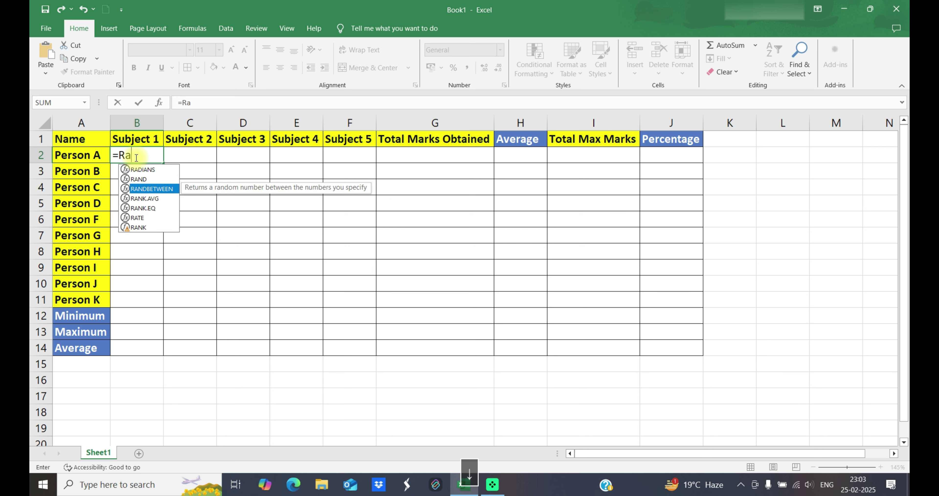
key("Tab")
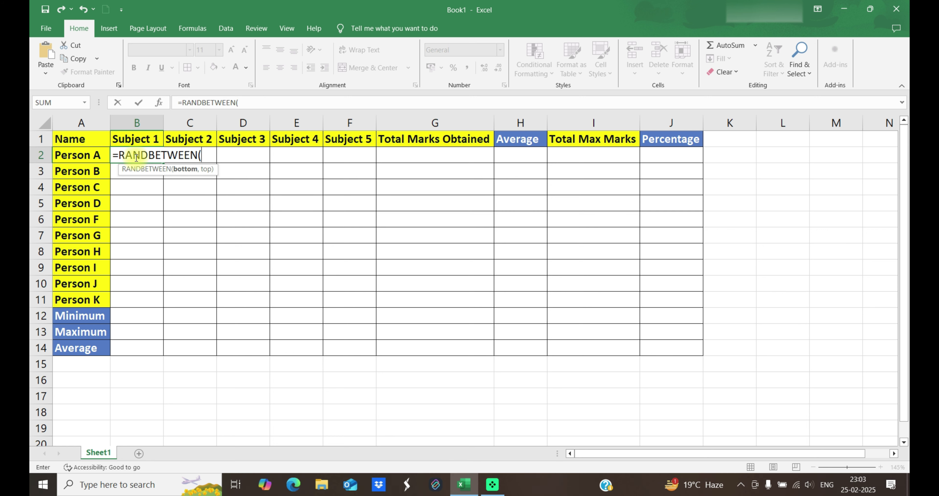
type("30,99)")
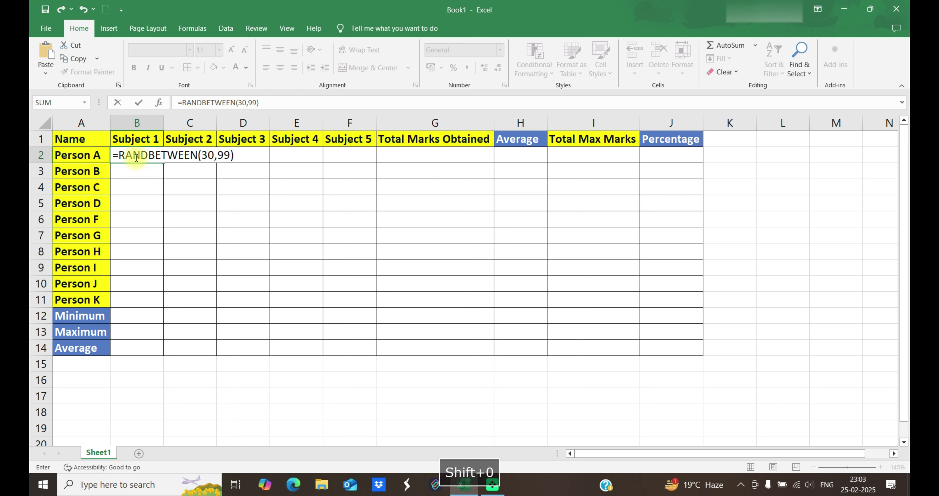
key("Return")
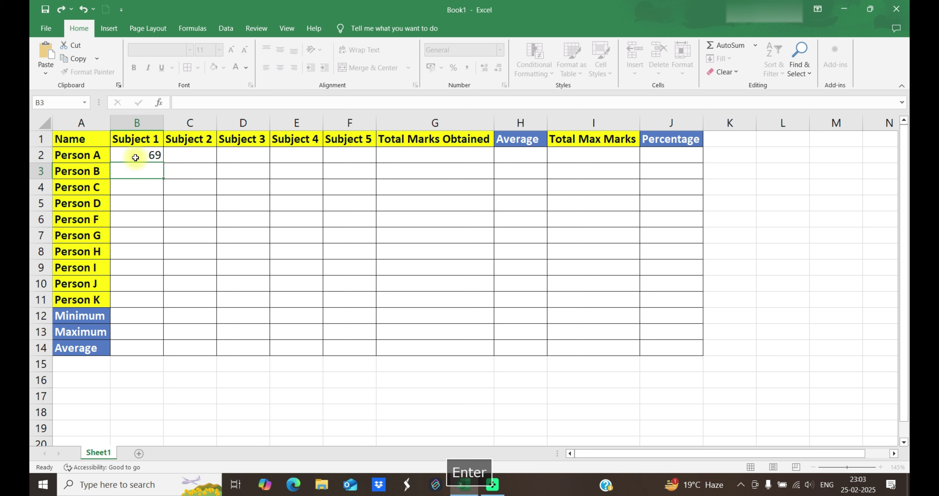
Copy the random-mark formula from B2 into B2:F11, covering all persons and all five subjects.
right_click(135, 157)
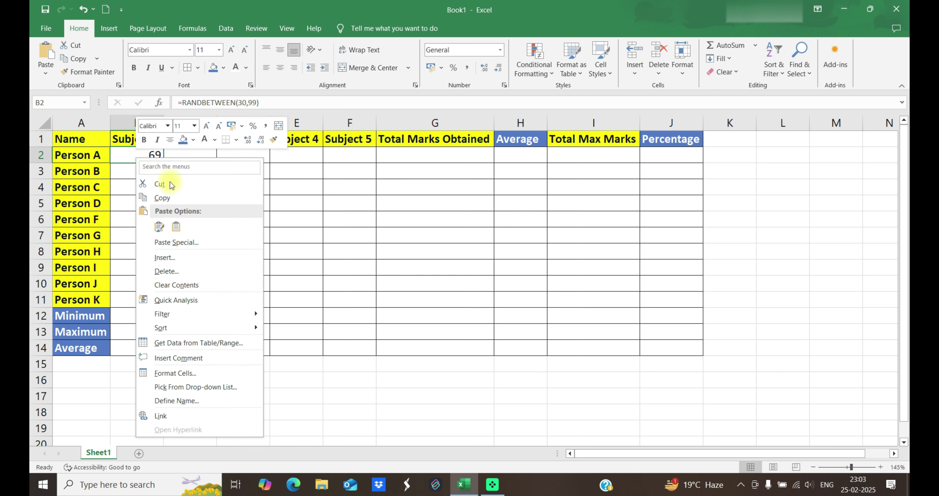
left_click(180, 193)
left_click_drag(153, 153, 364, 303)
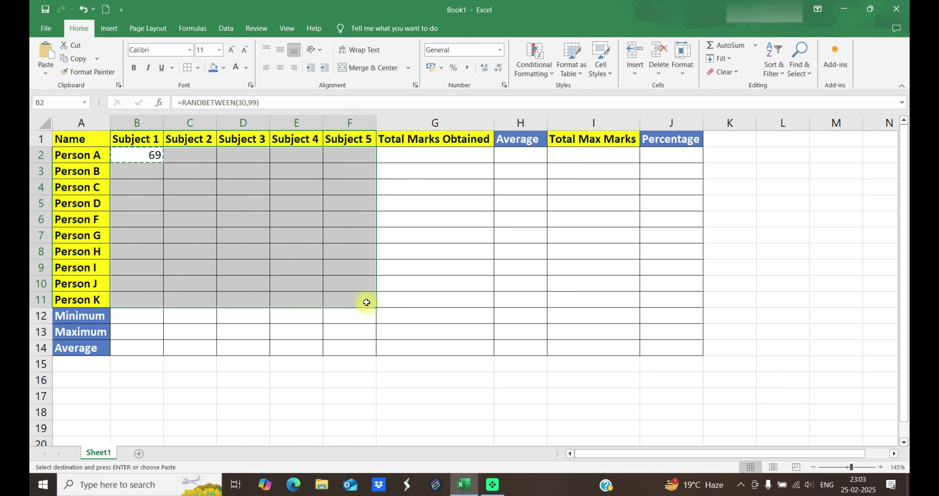
key("ctrl+v")
Replace the random formulas in B2:F11 with their fixed values by pasting the copied range over itself as Values.
key("ctrl+c")
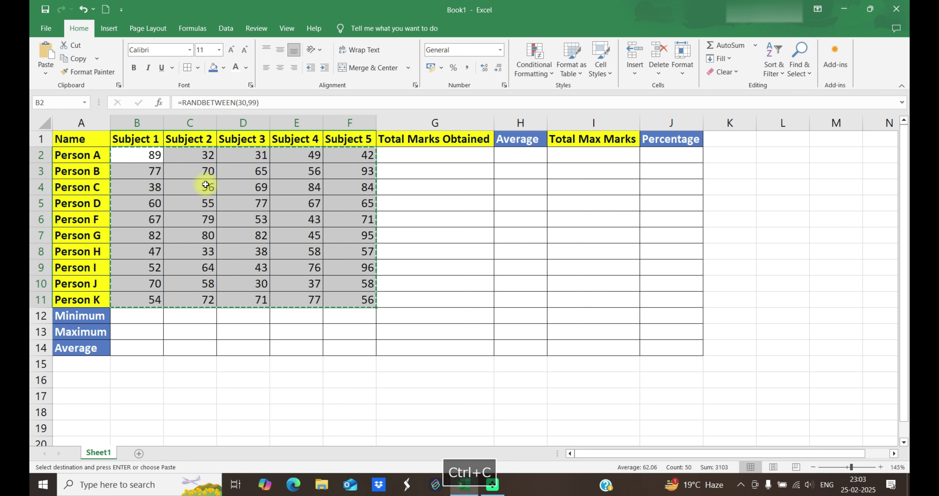
left_click(149, 154)
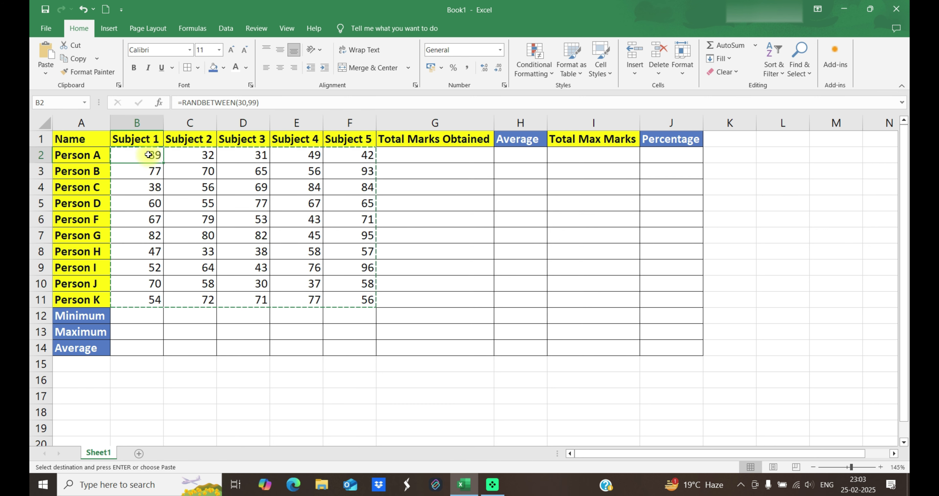
key("ctrl+alt+v")
key("Down")
key("Down")
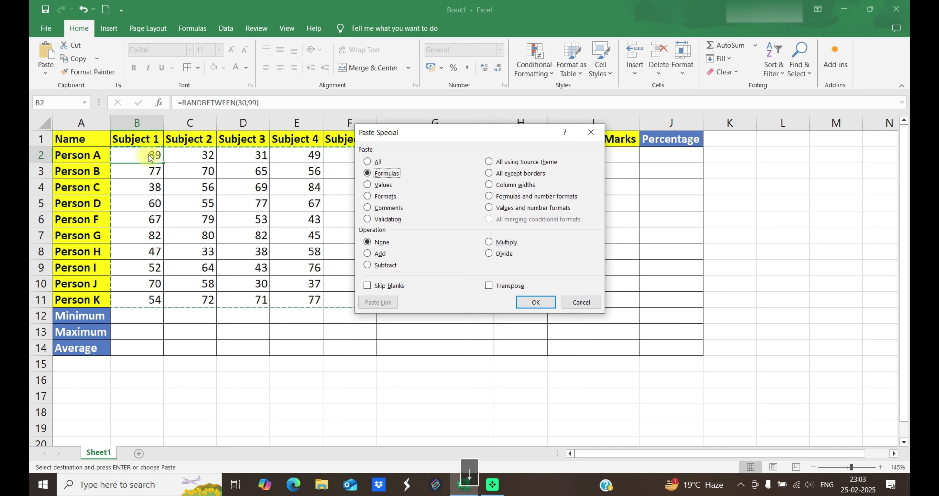
key("Return")
left_click(204, 184)
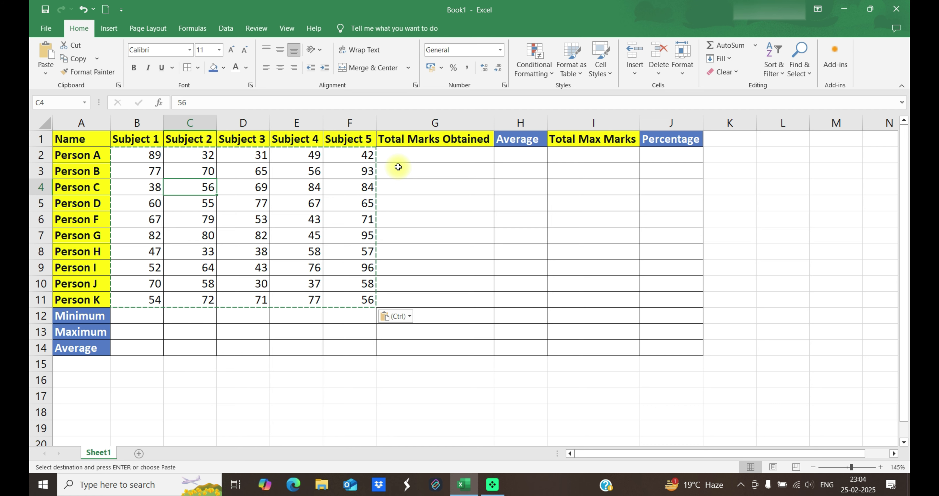
left_click(157, 316)
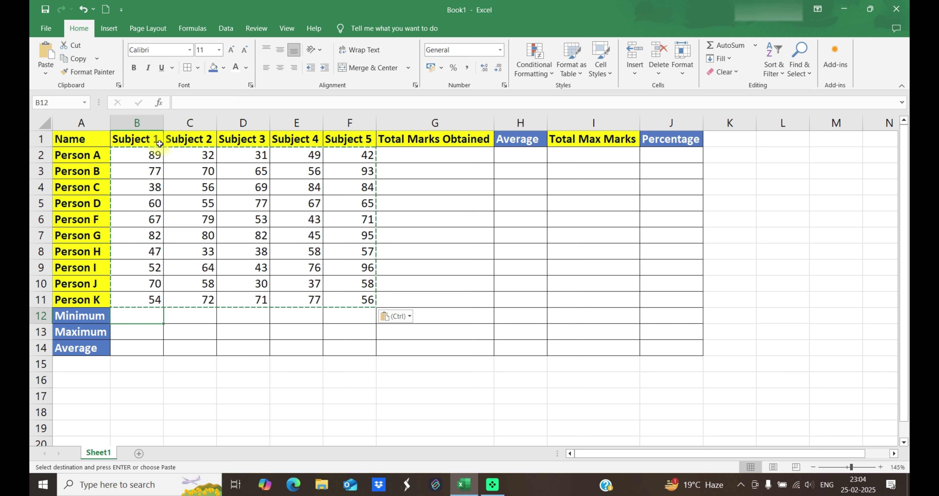
left_click_drag(153, 158, 149, 287)
left_click_drag(209, 155, 208, 284)
left_click_drag(255, 156, 258, 285)
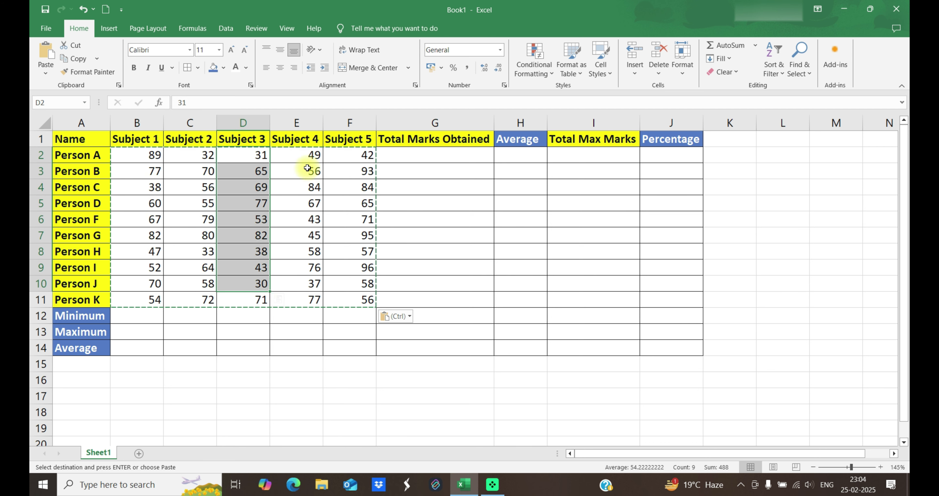
left_click_drag(310, 156, 310, 285)
left_click_drag(347, 153, 356, 300)
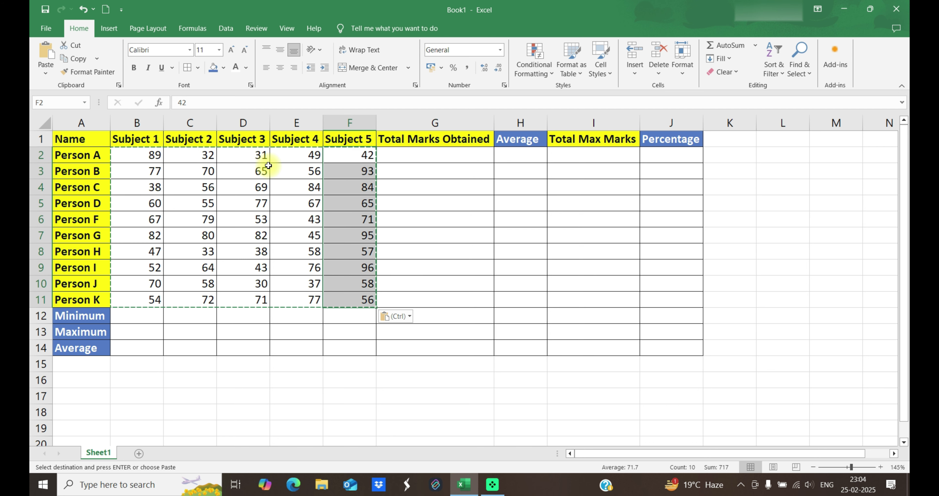
Clear the active copy selection and enter =MIN(B2:B11) in B12 for Subject 1's minimum mark.
left_click(143, 317)
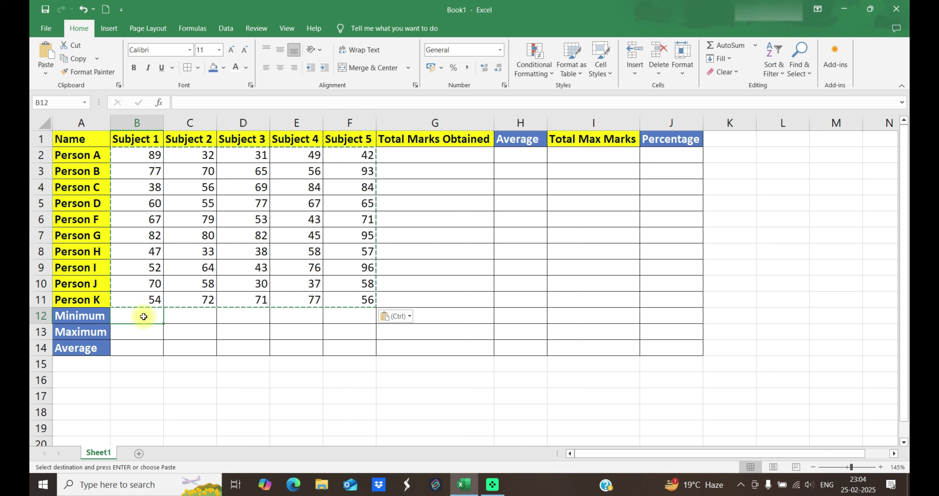
key("Escape")
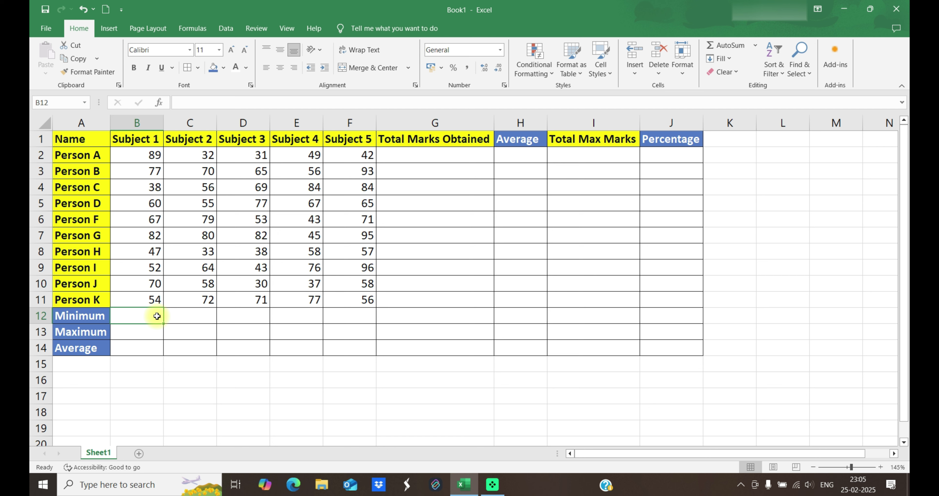
type("=")
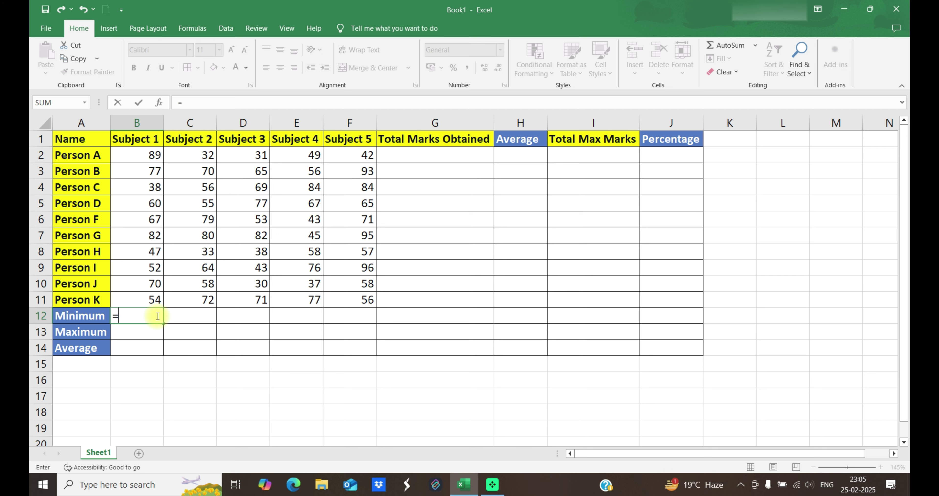
type("MI")
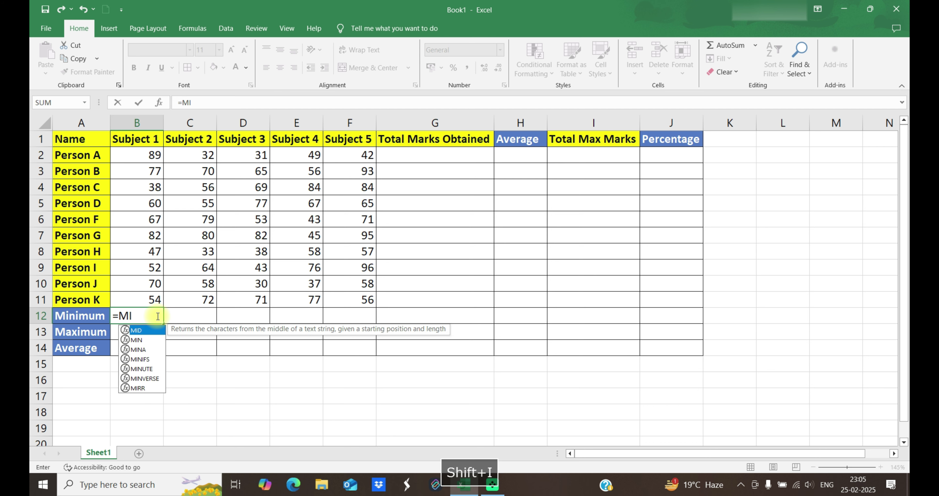
type("N")
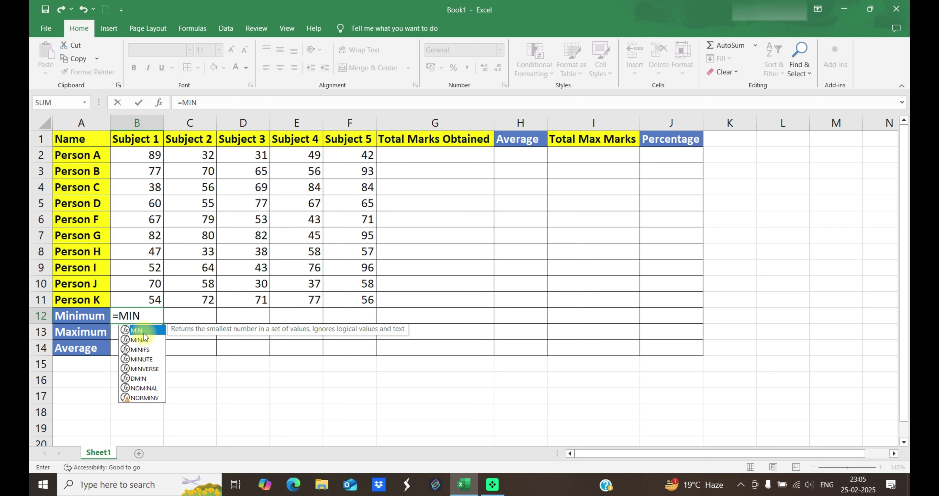
key("Tab")
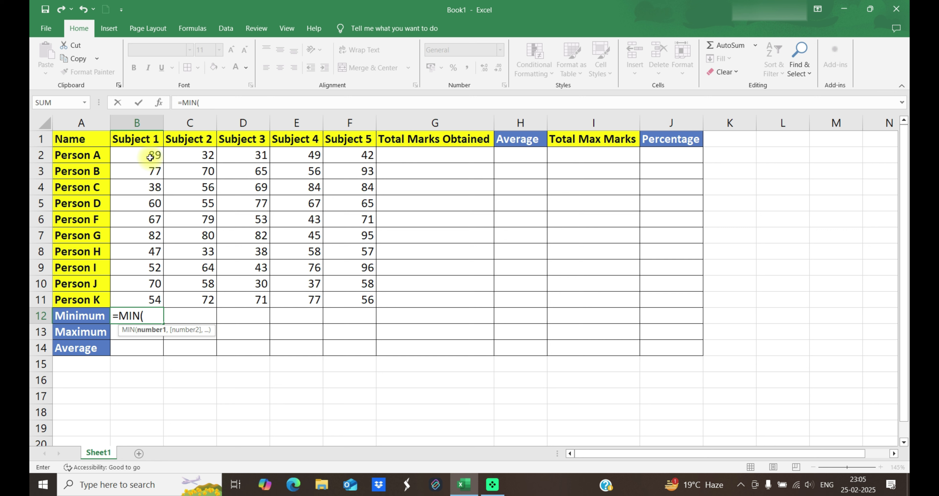
left_click_drag(150, 154, 156, 300)
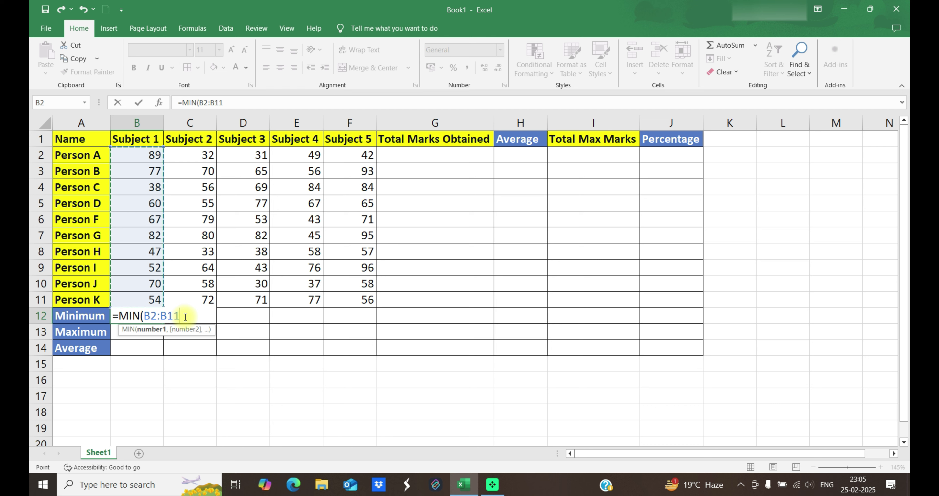
type(")")
key("Return")
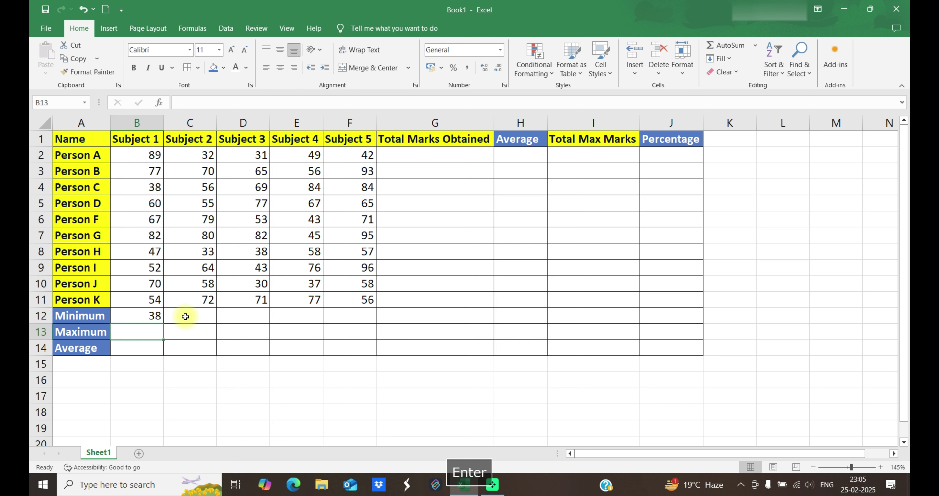
Make the Subject 1 minimum in B12 bold and copy it across C12:F12 for the other subjects.
left_click(146, 318)
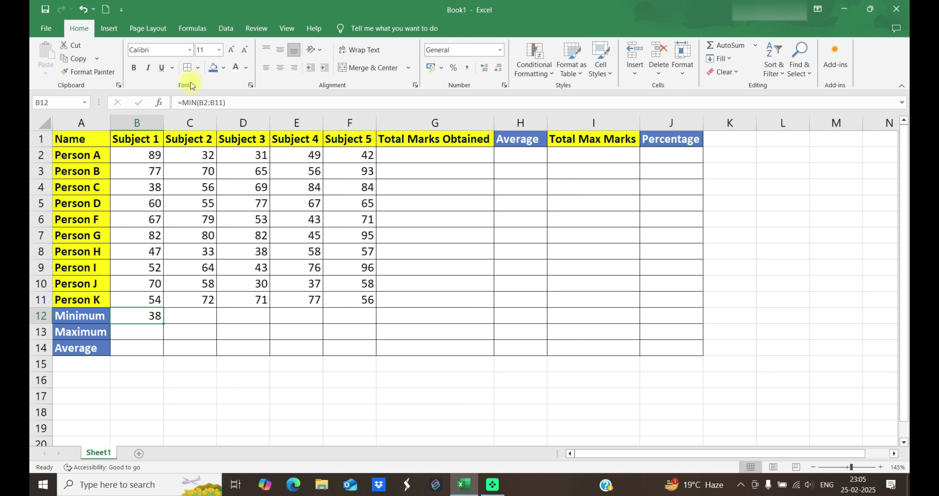
left_click(134, 68)
key("ctrl+c")
left_click_drag(190, 317, 350, 317)
key("ctrl+v")
Enter =MAX(B2:B11) in B13 for Subject 1's maximum mark.
left_click(144, 332)
type("=MAX")
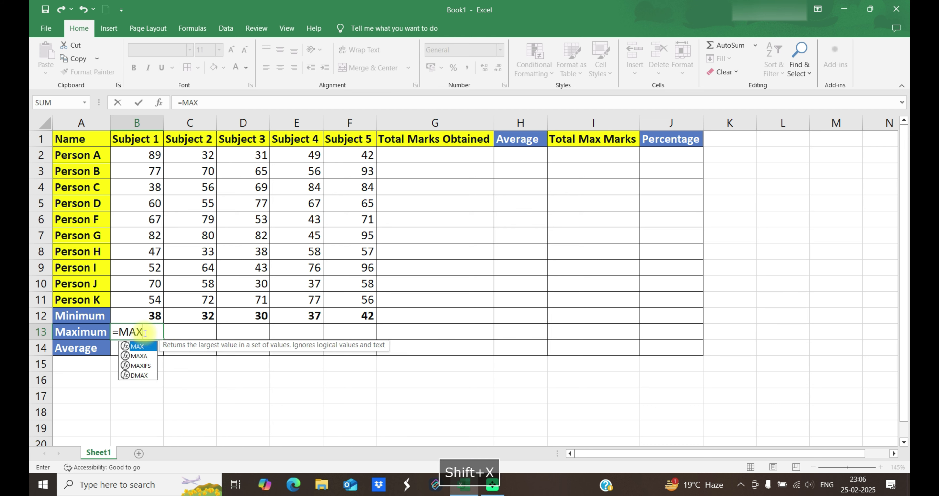
key("Tab")
left_click_drag(131, 156, 144, 300)
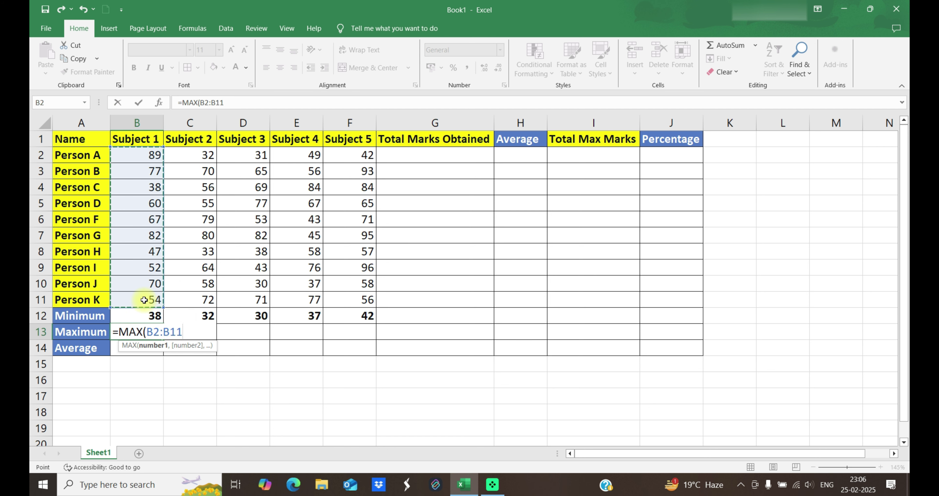
type(")")
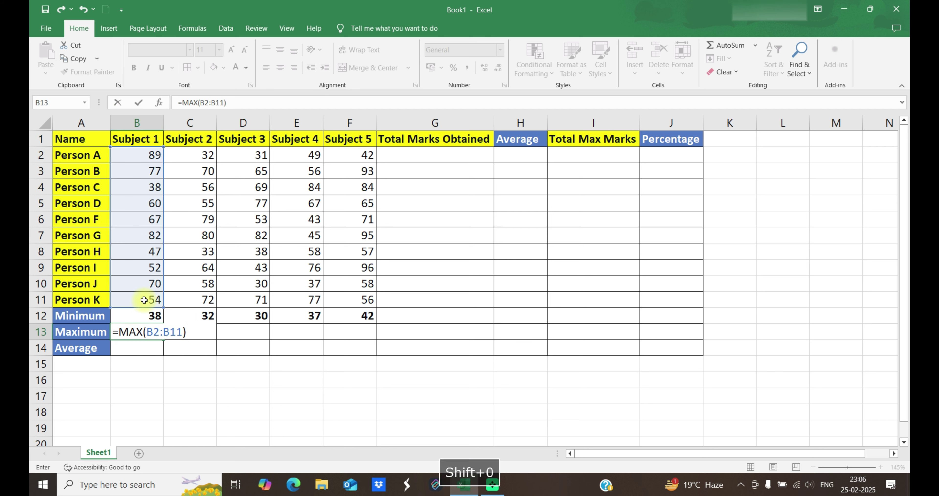
key("Return")
Make the Subject 1 maximum in B13 bold and copy it across C13:F13 for the other subjects.
left_click(146, 334)
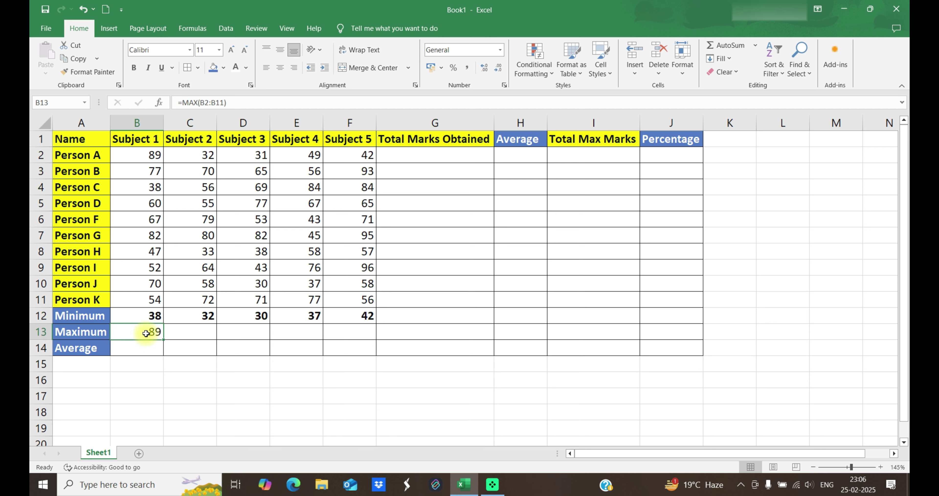
key("ctrl+b")
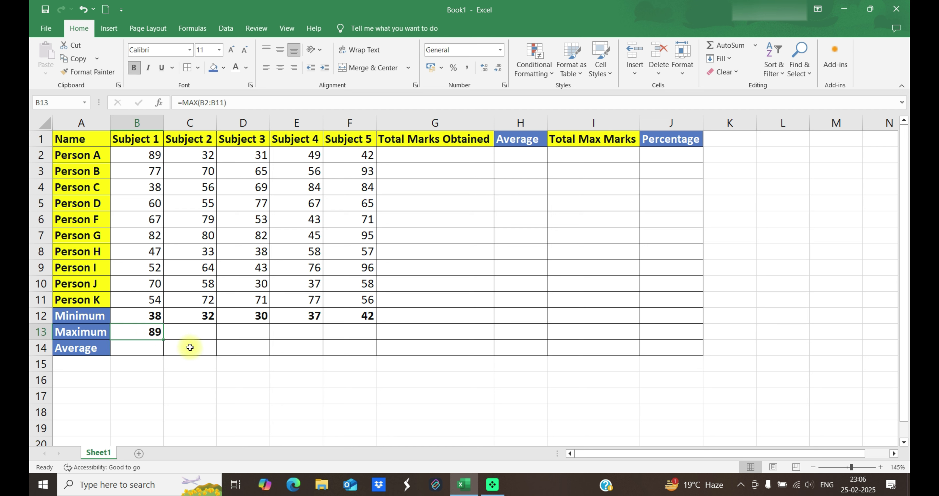
right_click(153, 336)
left_click(177, 94)
left_click_drag(184, 332, 344, 332)
right_click(343, 332)
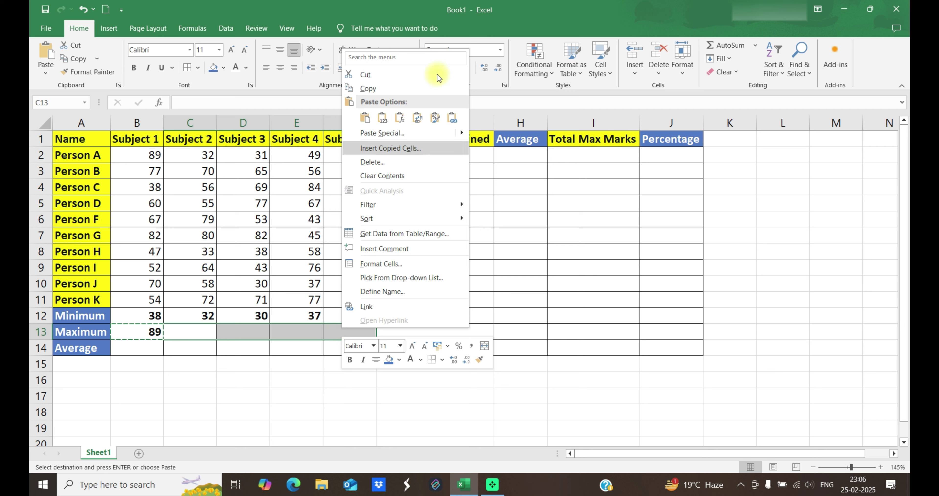
left_click(365, 118)
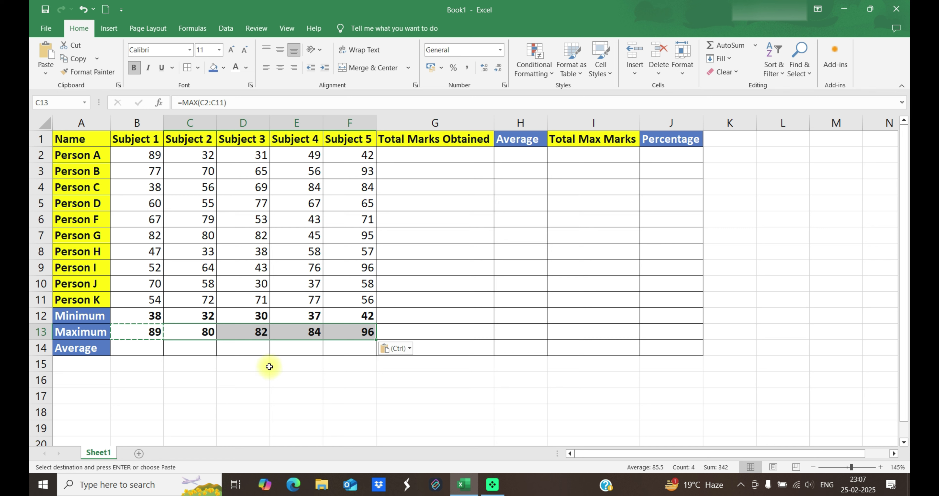
Enter an AVERAGE formula over B2:B11 in B14 for Subject 1's average mark.
left_click(141, 344)
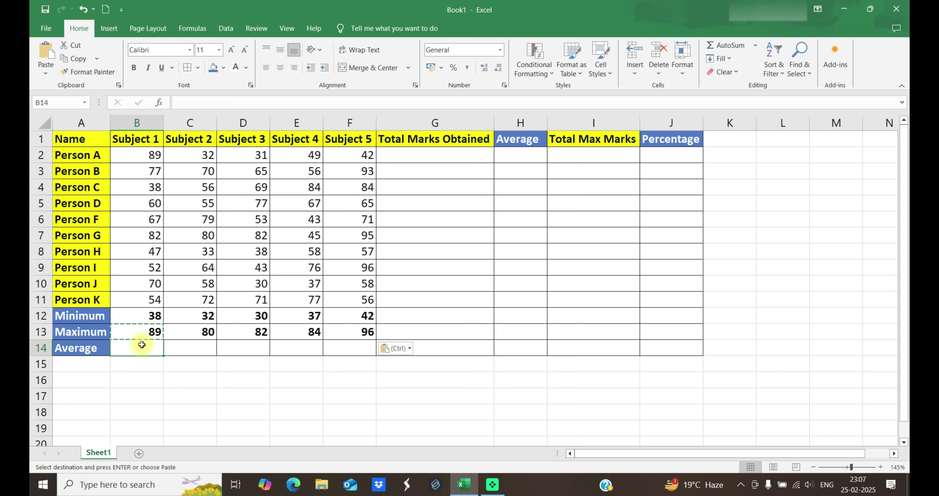
type("+")
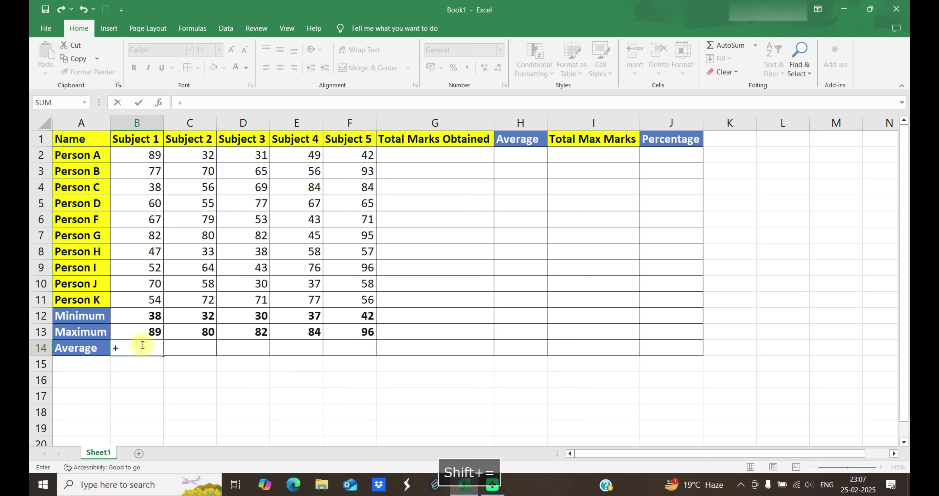
key("BackSpace")
type("=AV")
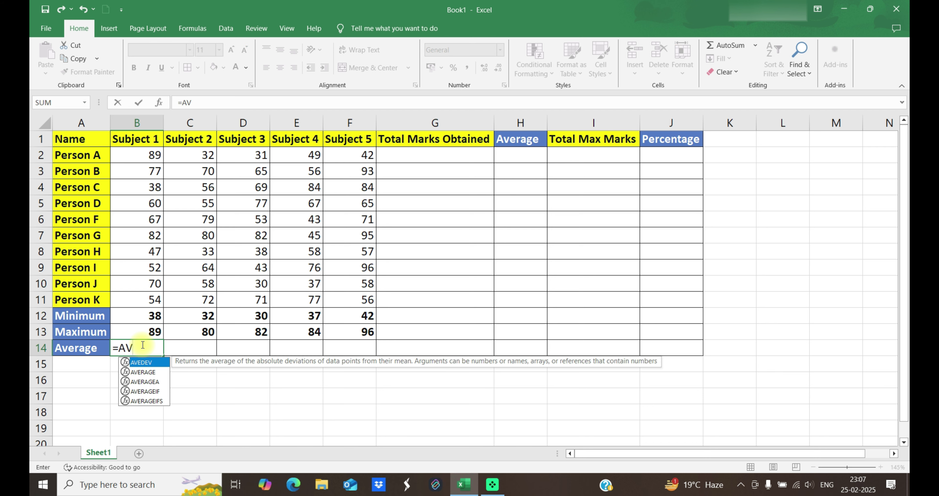
key("Down")
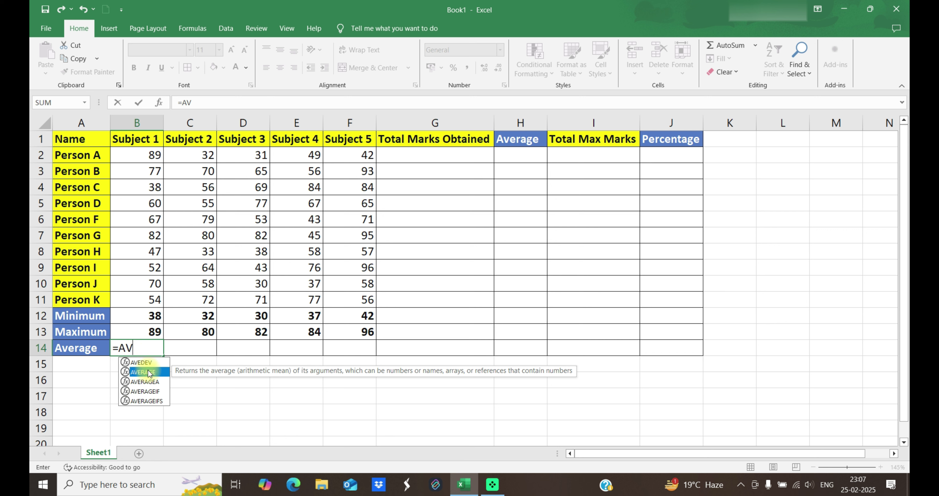
key("Tab")
left_click_drag(137, 155, 137, 300)
key("Return")
Make the Subject 1 average in B14 bold and copy it across C14:F14 for the other subjects.
left_click(137, 347)
key("ctrl+b")
key("ctrl+c")
left_click_drag(190, 347, 350, 348)
key("ctrl+v")
left_click(435, 219)
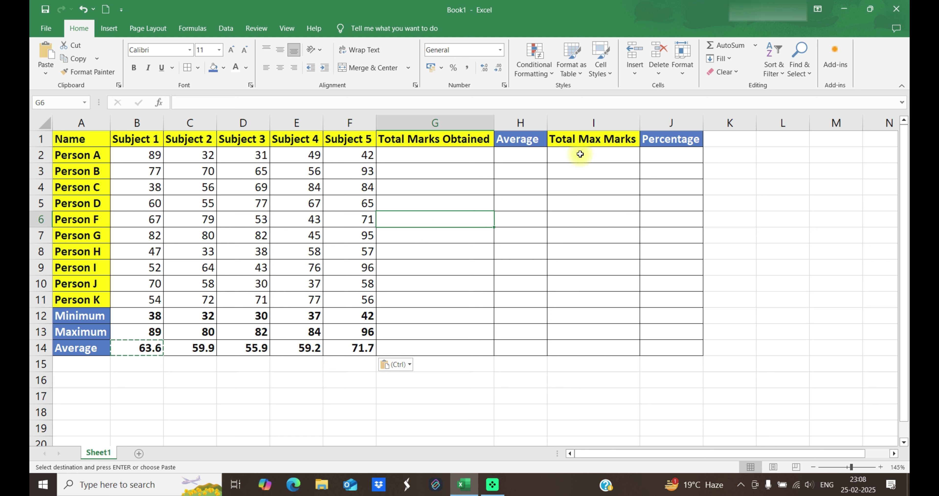
Enter =AVERAGE(B2:F2) in H2 for Person A's average across the five subjects.
left_click(528, 151)
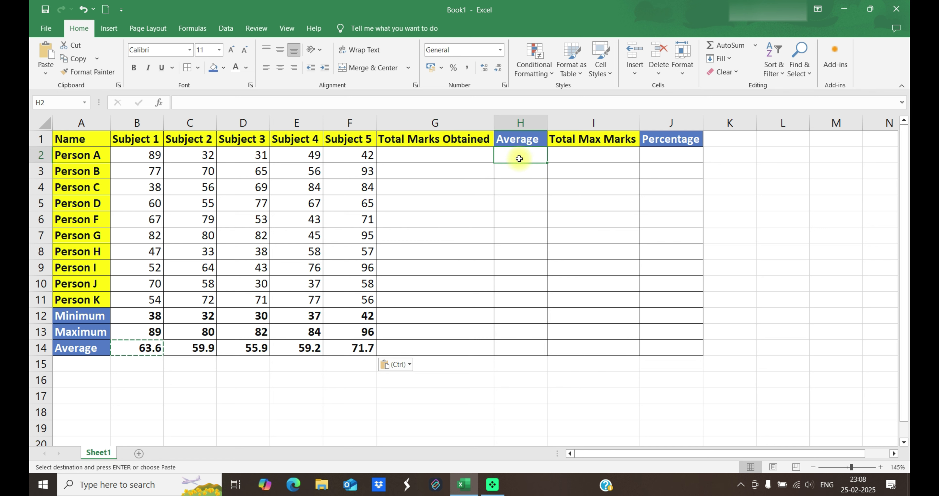
type("=AV")
key("Down")
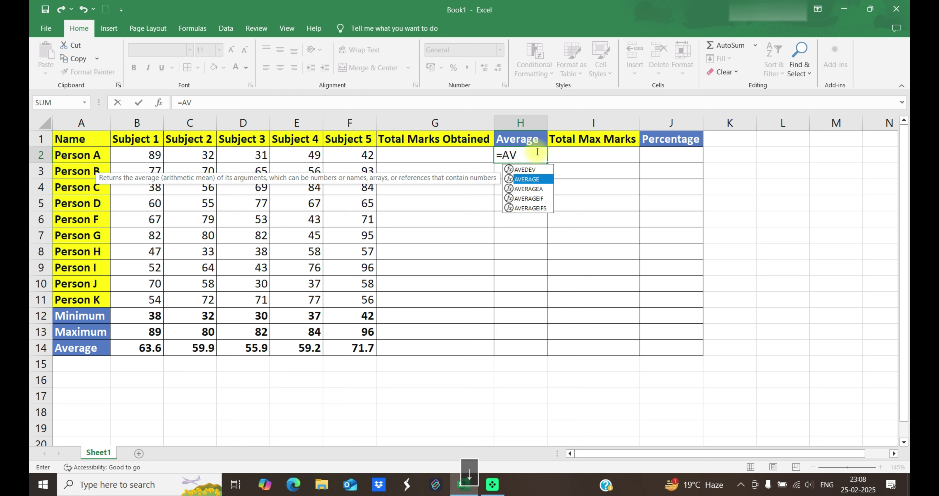
key("Tab")
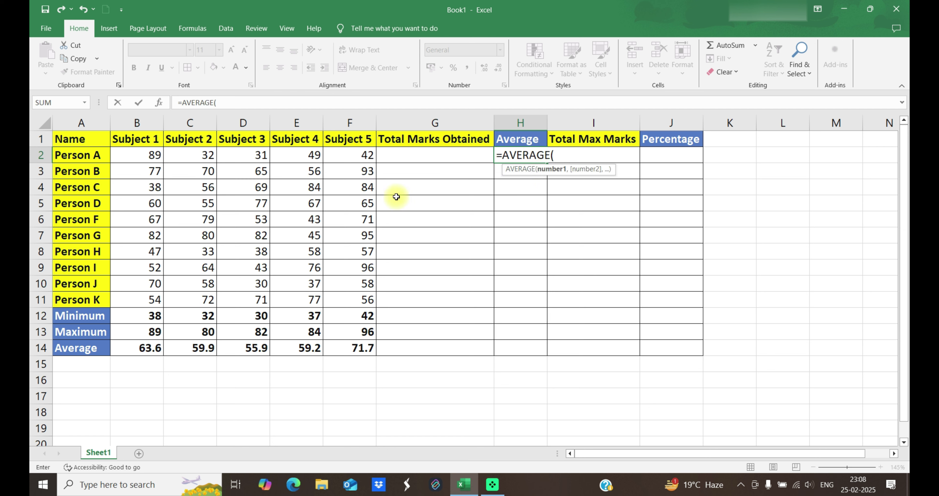
left_click_drag(144, 155, 359, 153)
type(")")
key("Return")
Copy Person A's average formula from H2 into H3:H11 and make the pasted cells bold.
left_click(521, 155)
key("ctrl+c")
left_click_drag(522, 171, 522, 300)
key("ctrl+v")
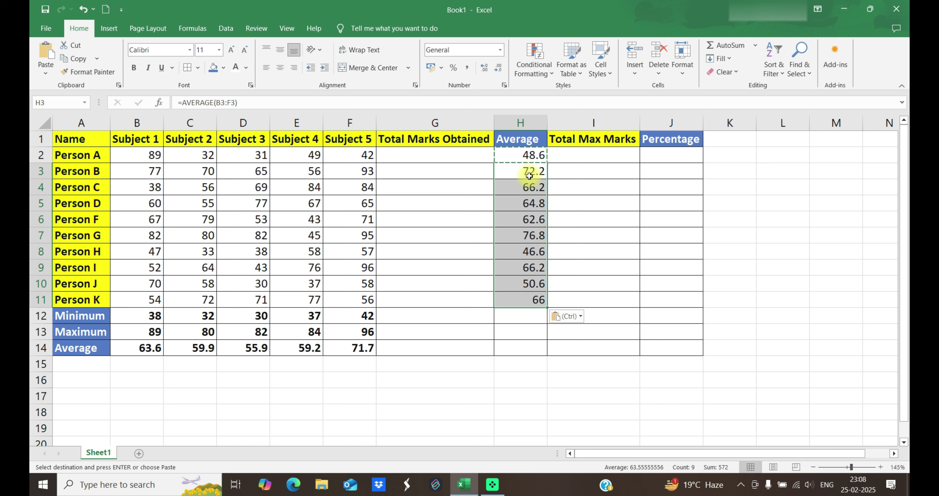
left_click(137, 72)
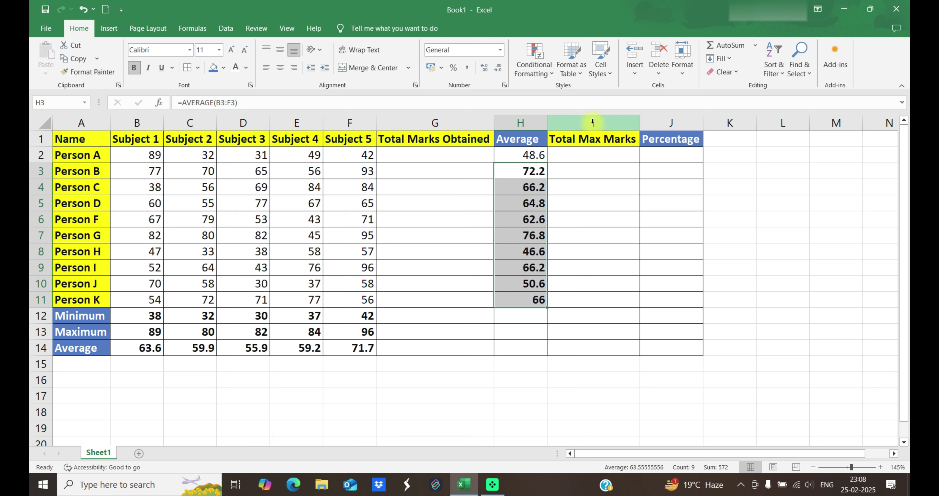
Select Person A's Total Marks Obtained cell, G2.
left_click(664, 155)
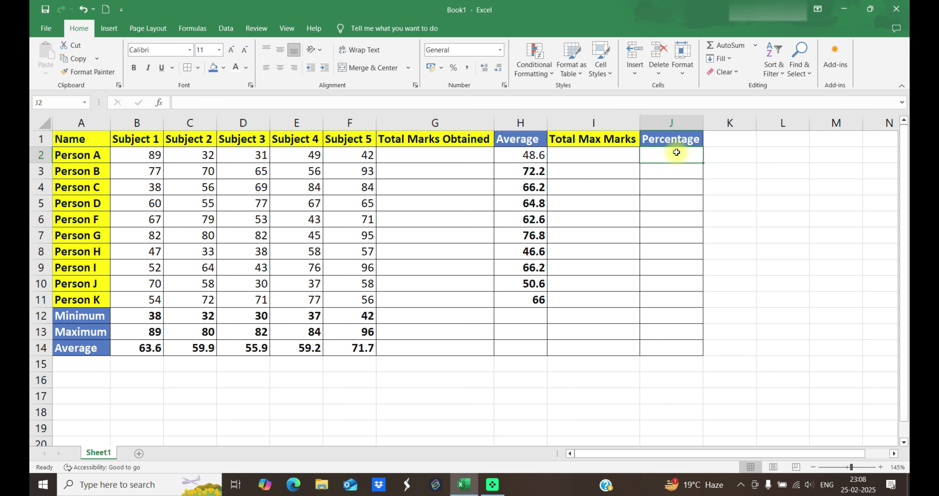
left_click(430, 154)
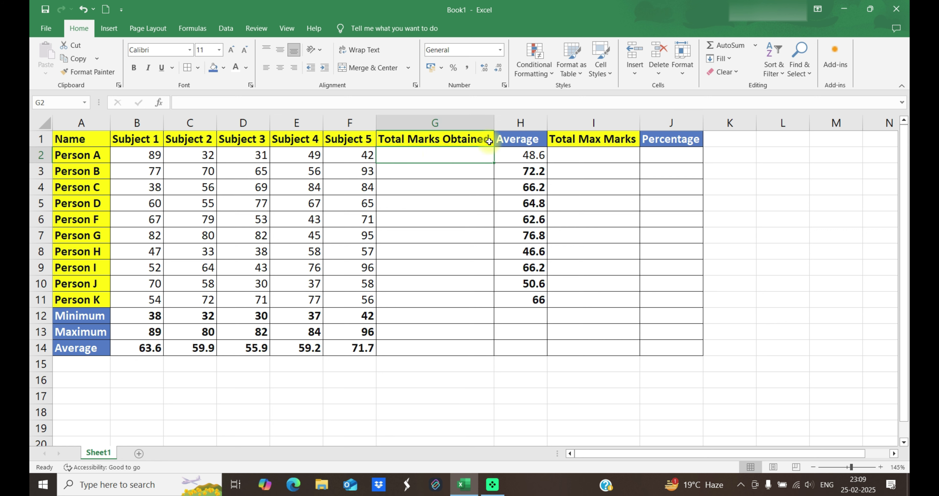